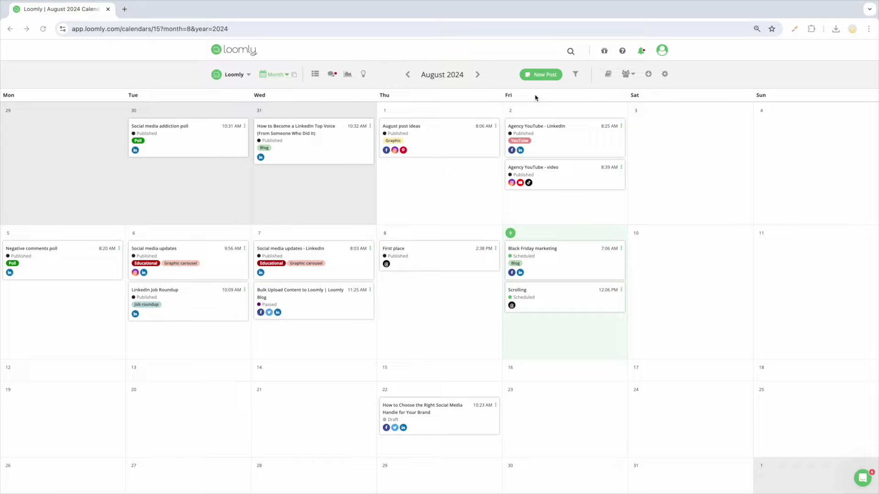
Start a new post from the August 2024 calendar and bring up its label choices
click(542, 74)
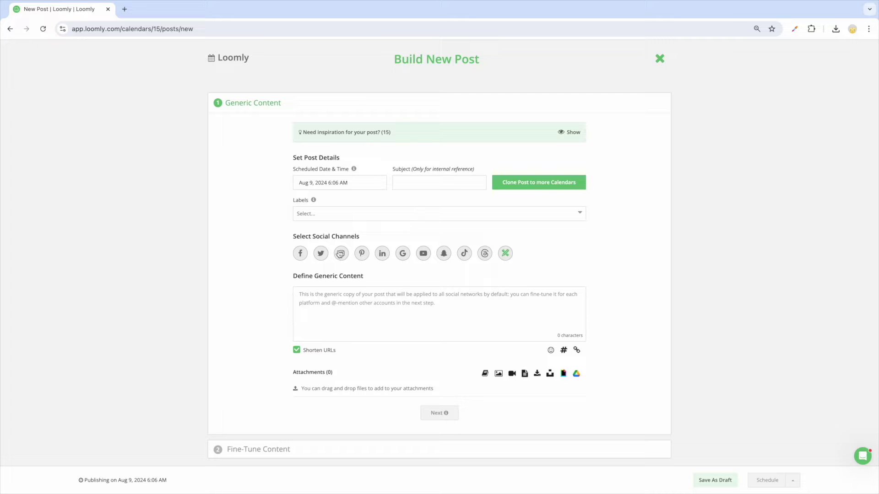
click(344, 214)
Target Instagram, caption the post 'Instagram Tagging', attach the library cat photo, and continue to fine-tuning
click(323, 260)
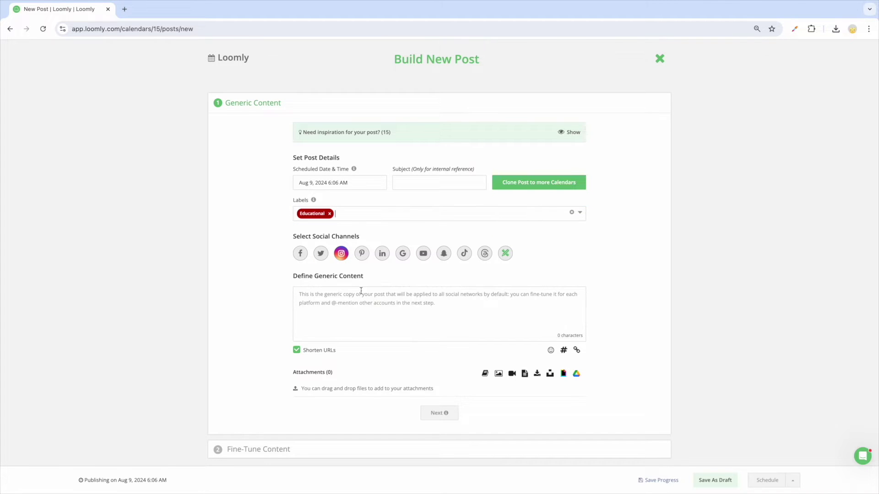
click(371, 304)
text(Insta)
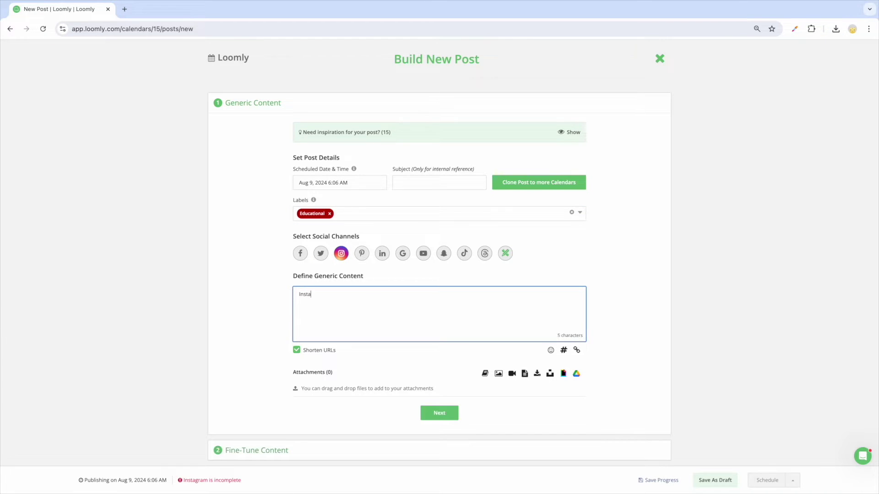
text(gram Tagging)
click(484, 374)
click(277, 196)
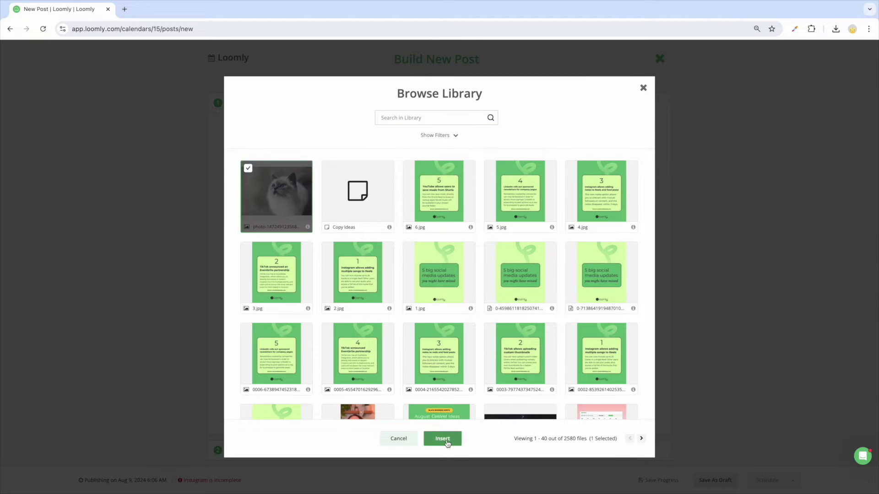
click(472, 438)
click(448, 441)
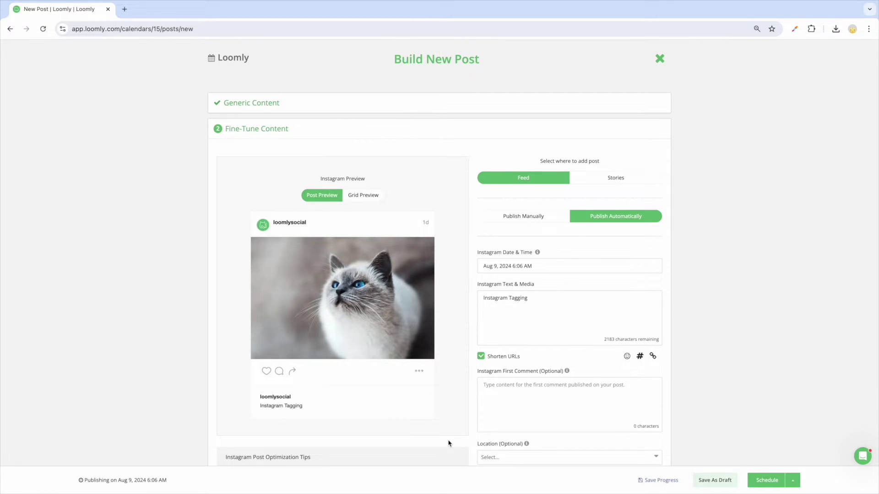
scroll(449, 443, down, 2)
scroll(448, 443, down, 2)
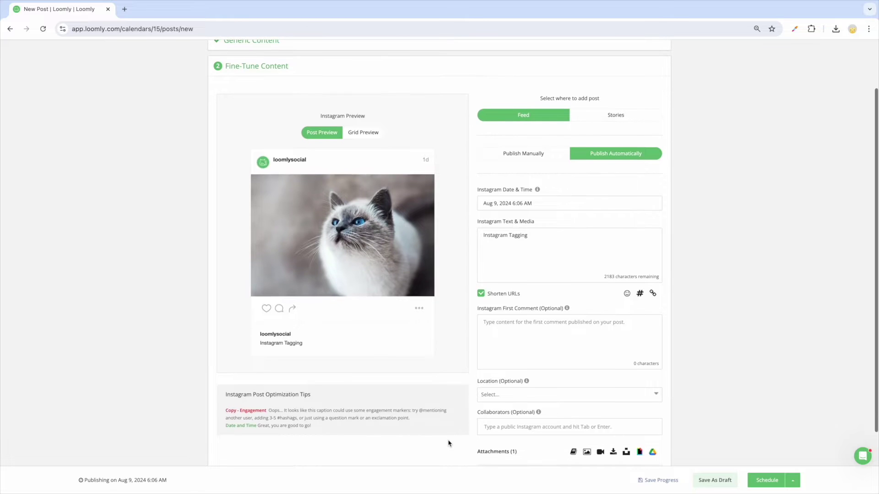
scroll(448, 442, down, 2)
scroll(449, 443, down, 2)
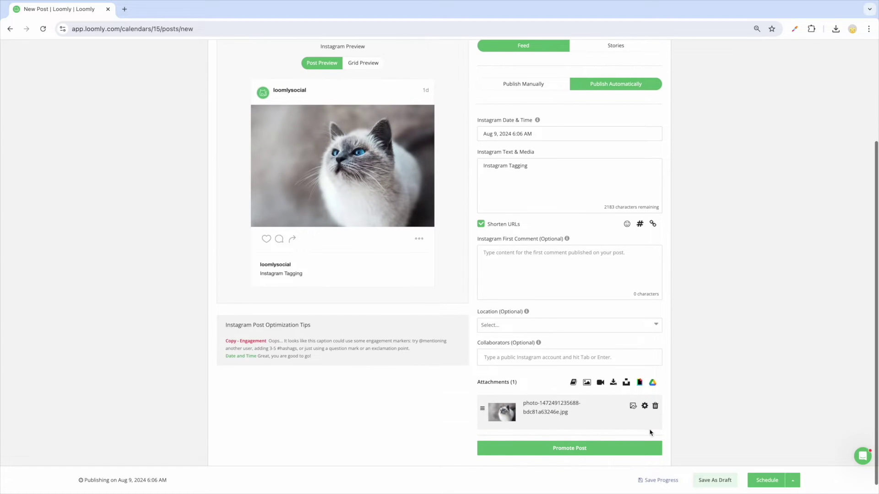
Place a loomlysocial user tag on the cat's face in the photo
click(645, 406)
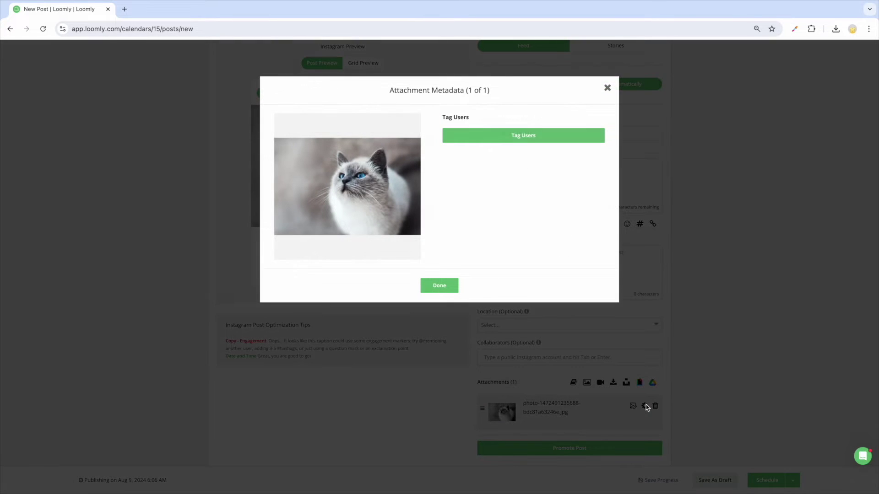
click(517, 137)
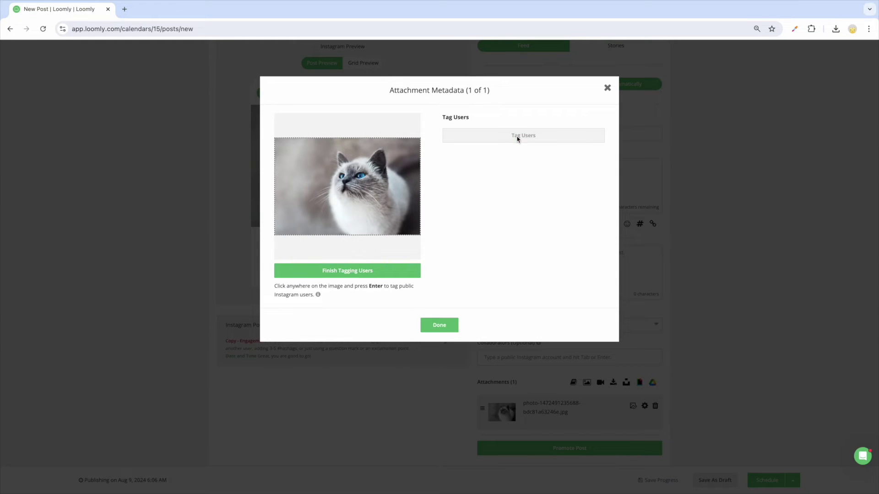
click(352, 191)
text(loomlysocial)
key(Return)
click(405, 271)
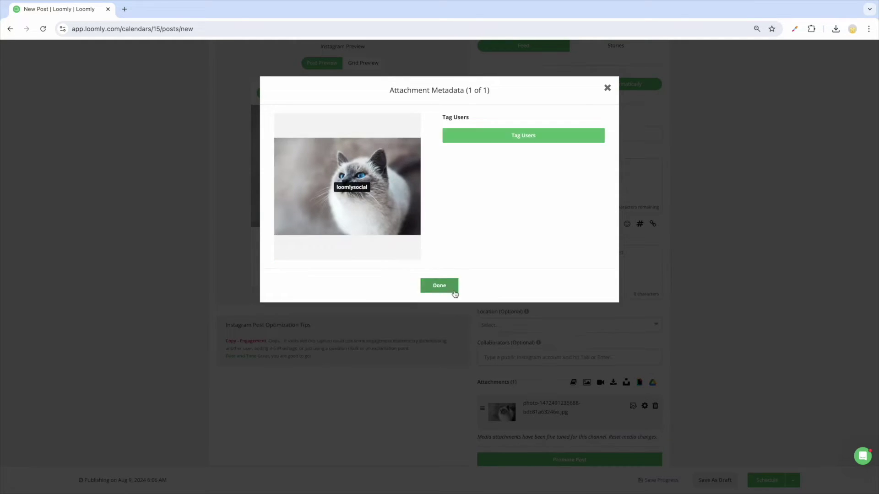
click(453, 291)
Credit lisbonplan as collaborator and set the location to Los Angeles, CA, United States
click(560, 357)
text(lisbonplan)
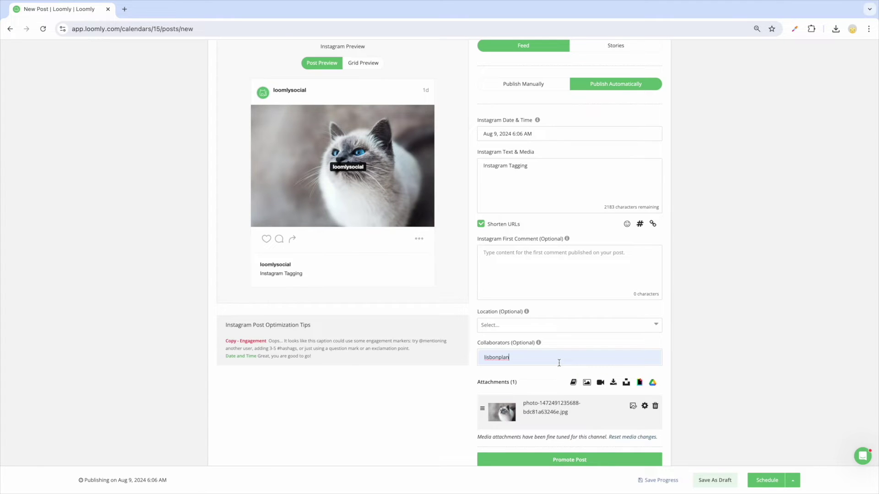
key(Return)
click(506, 325)
text(los angeles)
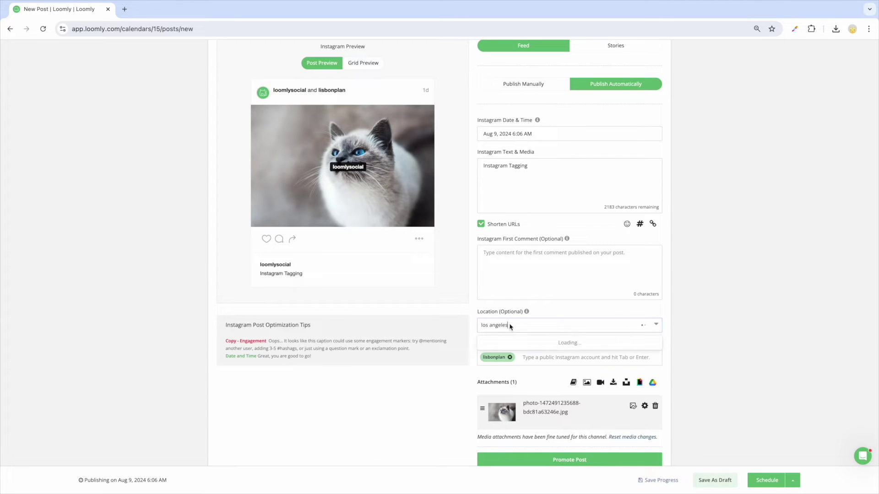
click(509, 346)
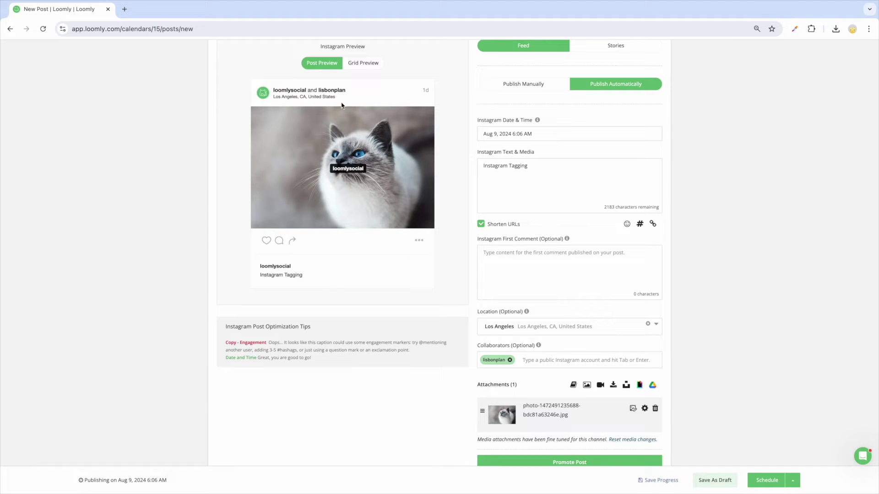
drag(341, 99, 274, 91)
click(371, 103)
click(625, 169)
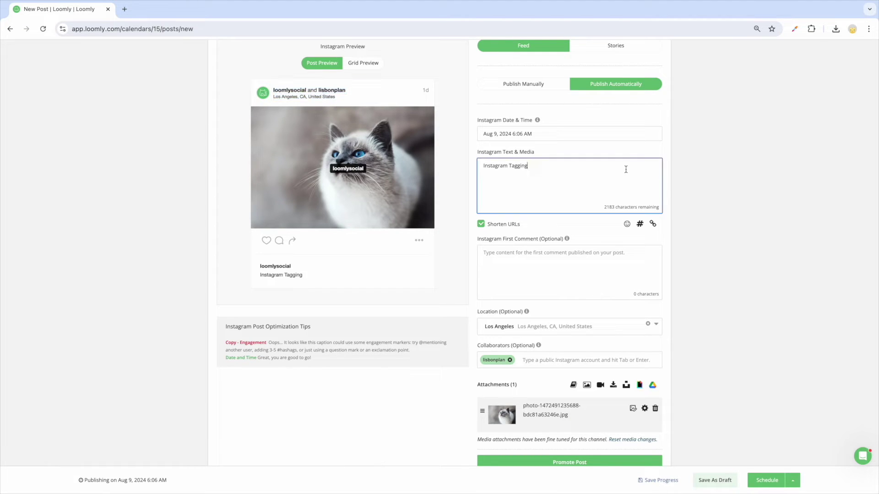
text(@)
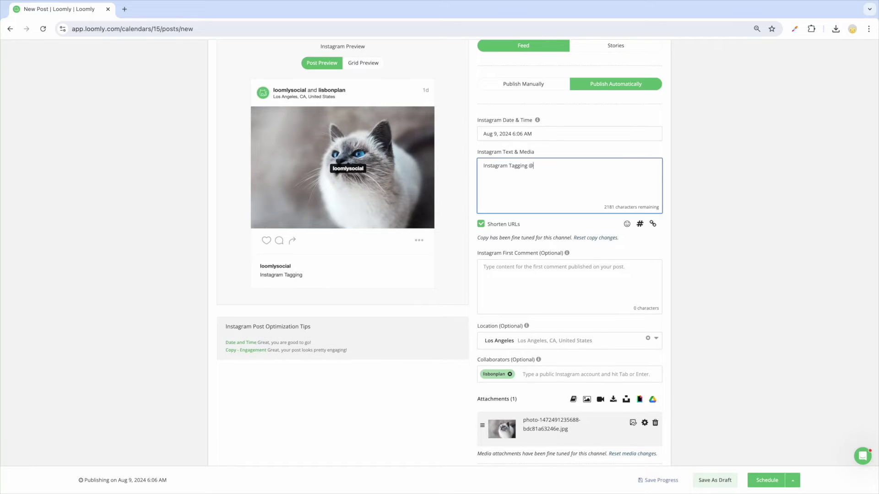
text(lysocial)
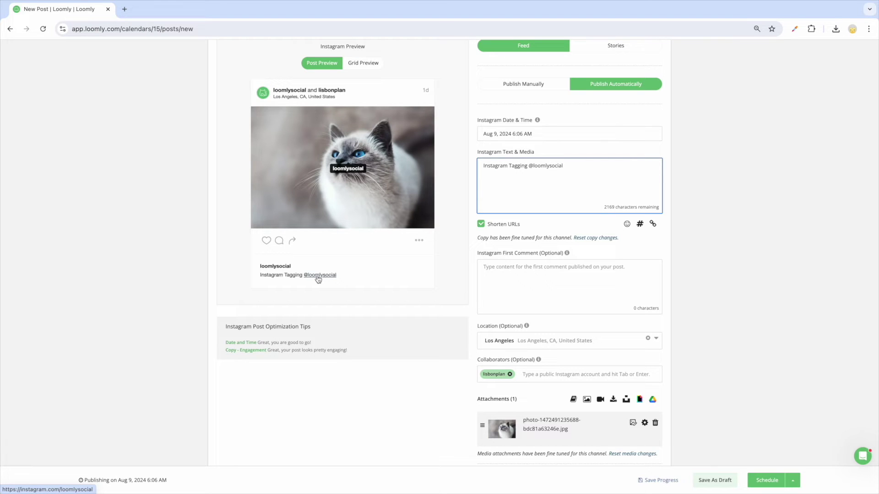
click(319, 275)
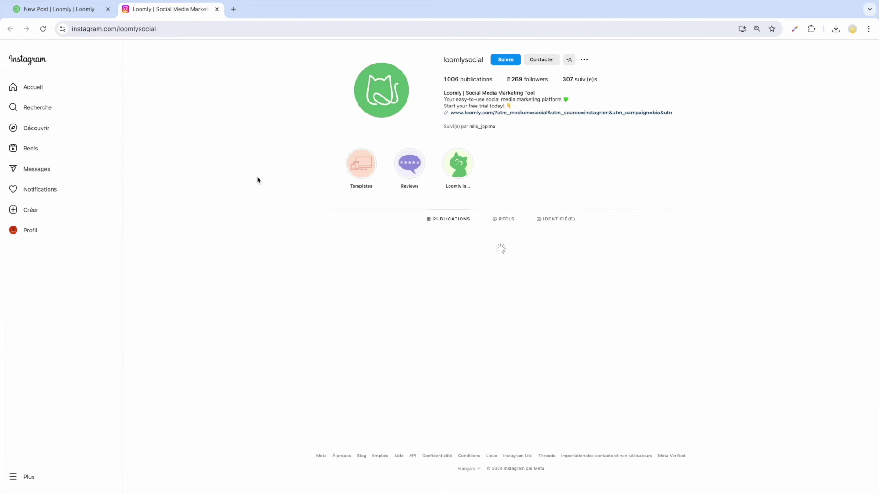
click(59, 10)
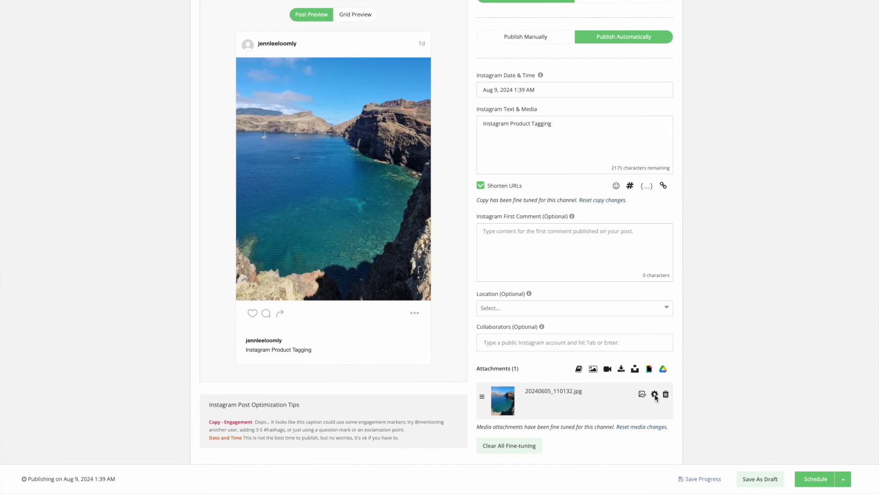
Place a Catalog 1 Product A product tag on the coastal cliff photo
click(655, 394)
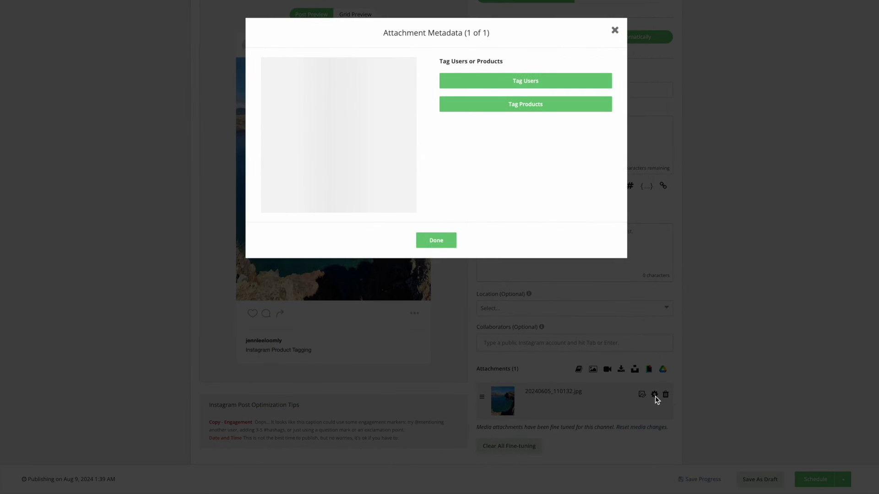
click(520, 105)
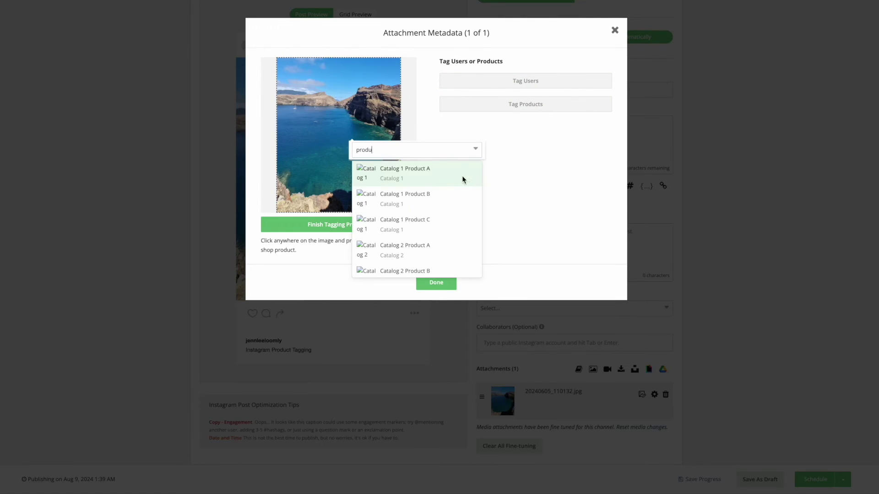
click(461, 176)
click(437, 283)
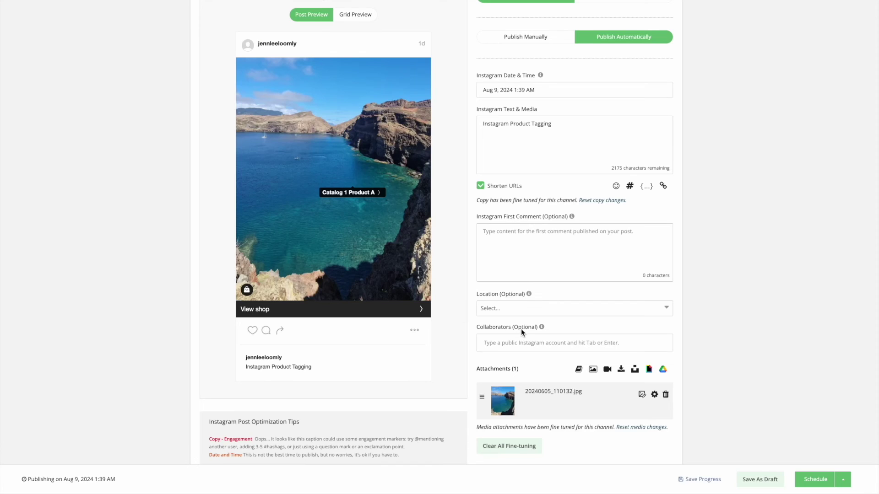